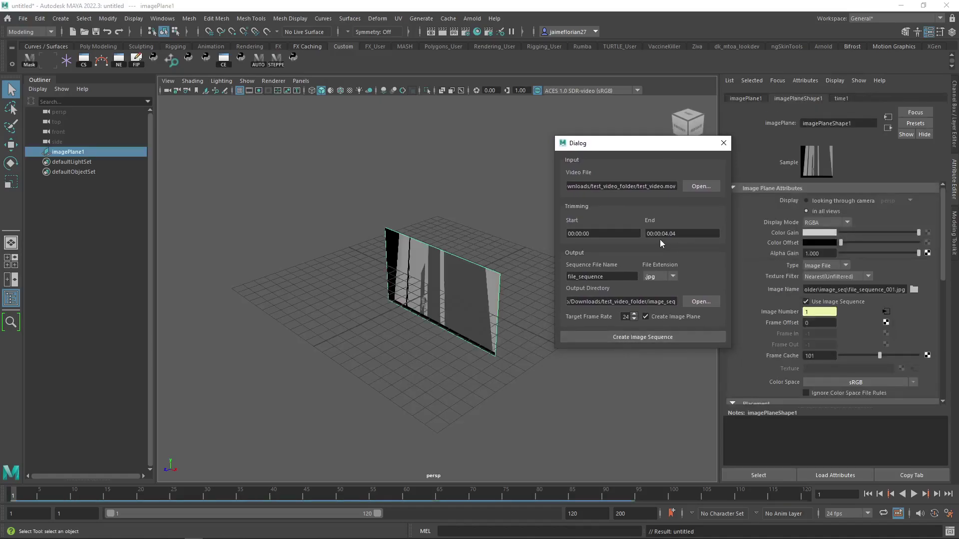
# Step: Orbit the persp view to face imagePlane1 and play back the video frames on it
pyautogui.moveTo(660, 243)
pyautogui.keyDown('alt'); pyautogui.mouseDown()
pyautogui.moveTo(499, 390)
pyautogui.moveTo(434, 375)
pyautogui.mouseUp(); pyautogui.keyUp('alt')
pyautogui.hotkey('alt', 'v')
pyautogui.click(153, 497)
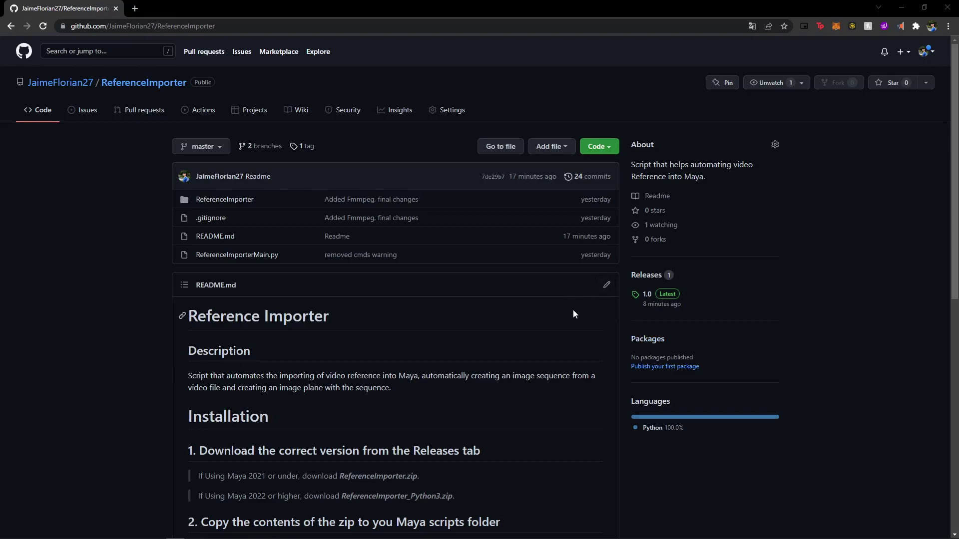
# Step: Open the 1.0 Latest release page from the ReferenceImporter repo's Releases sidebar
pyautogui.click(648, 304)
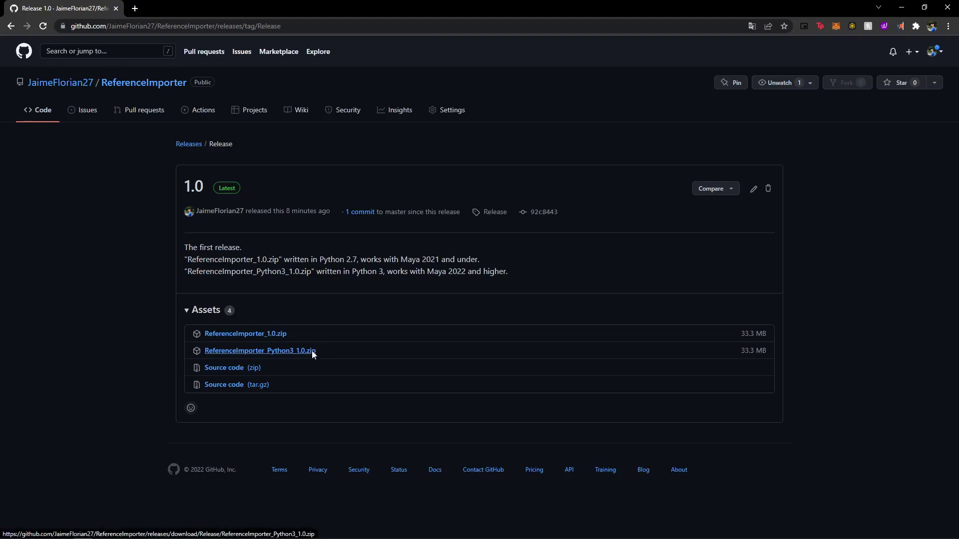
# Step: Download the ReferenceImporter_Python3_1.0.zip asset and choose Conservar to keep the flagged download
pyautogui.click(311, 351)
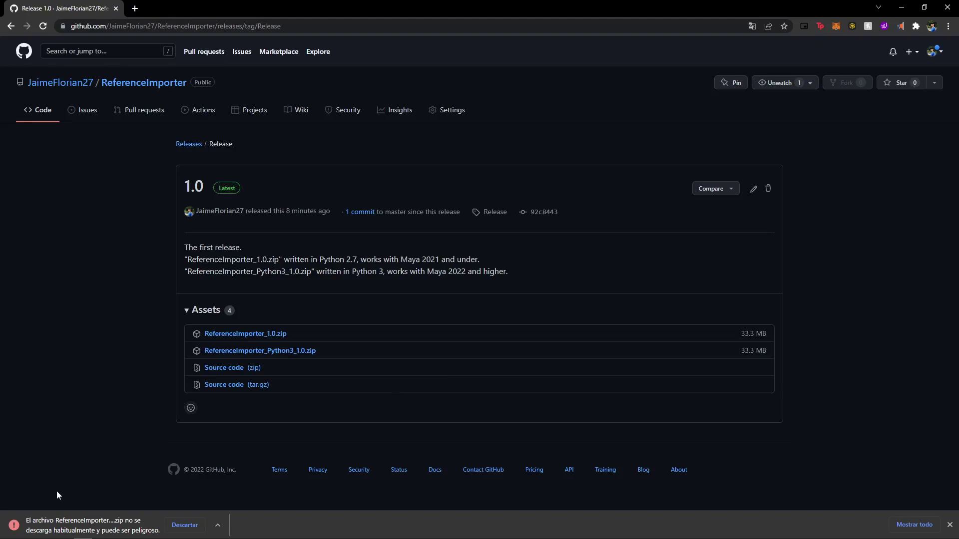
pyautogui.click(220, 525)
pyautogui.click(259, 490)
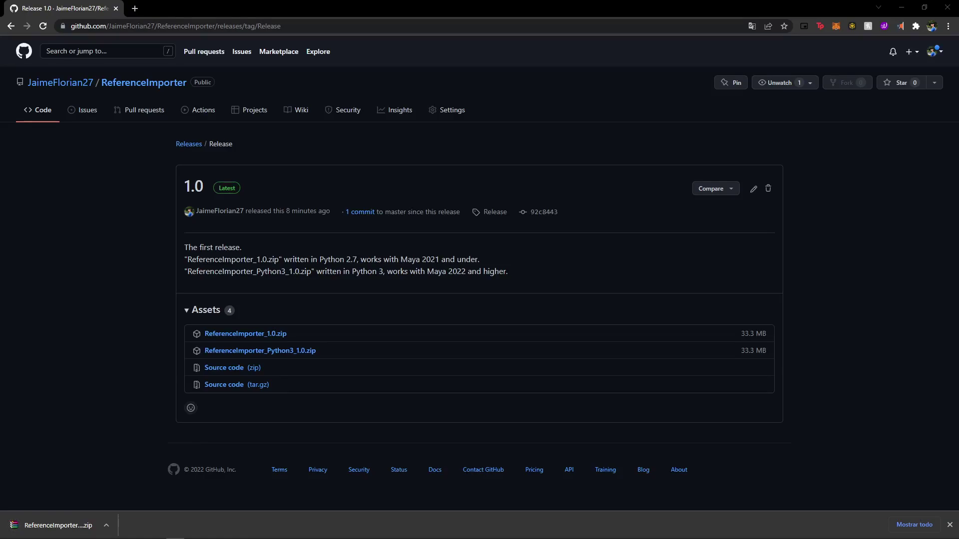
# Step: Open the downloaded zip in WinRAR and select the ReferenceImporter folder and ReferenceImporterMain.py
pyautogui.click(52, 524)
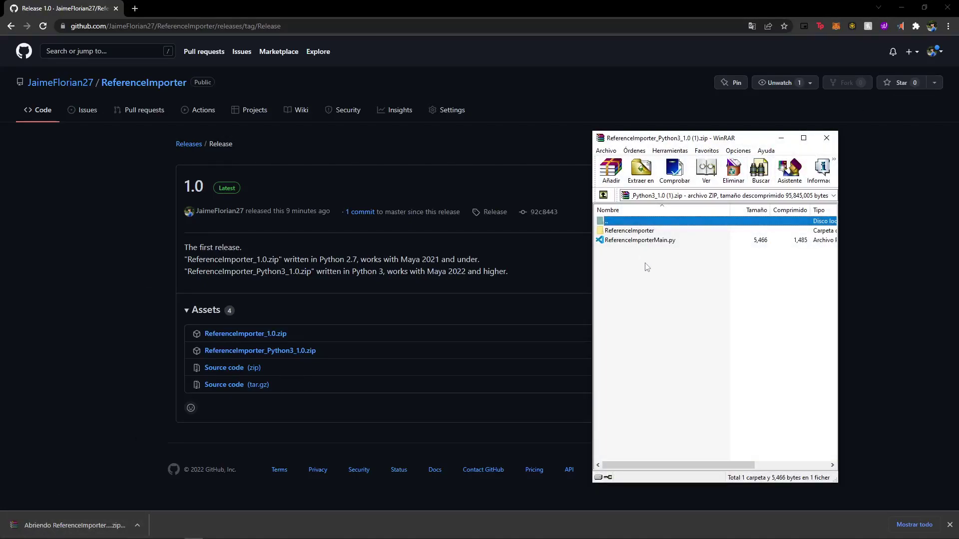
pyautogui.moveTo(641, 265); pyautogui.dragTo(633, 232)
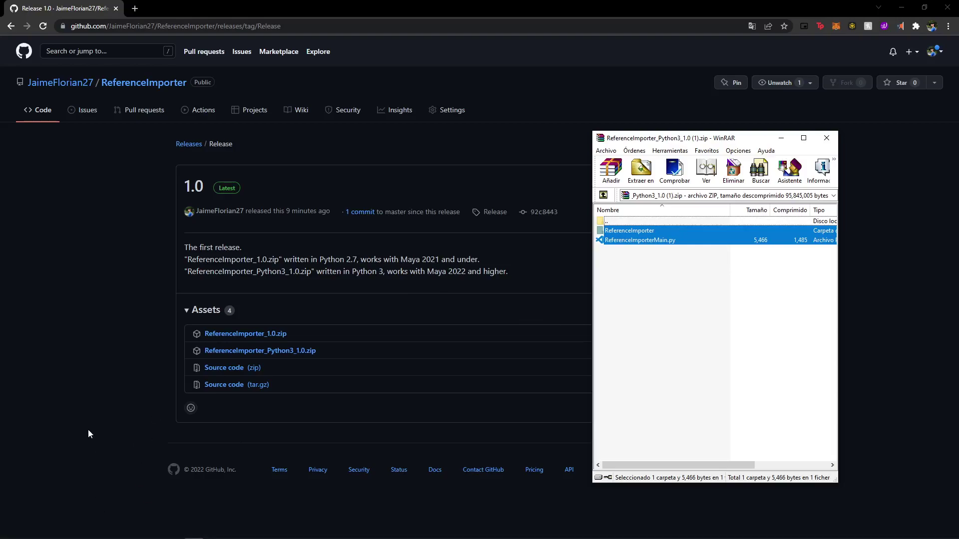
# Step: Copy the ReferenceImporter folder and ReferenceImporterMain.py from WinRAR into Documents\maya\2022\scripts
pyautogui.click(64, 531)
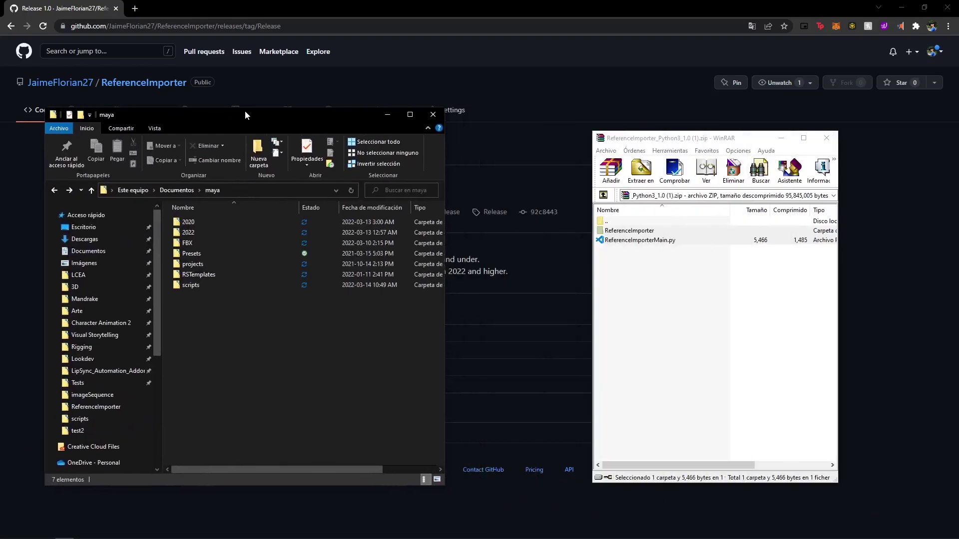
pyautogui.moveTo(244, 109); pyautogui.dragTo(279, 103)
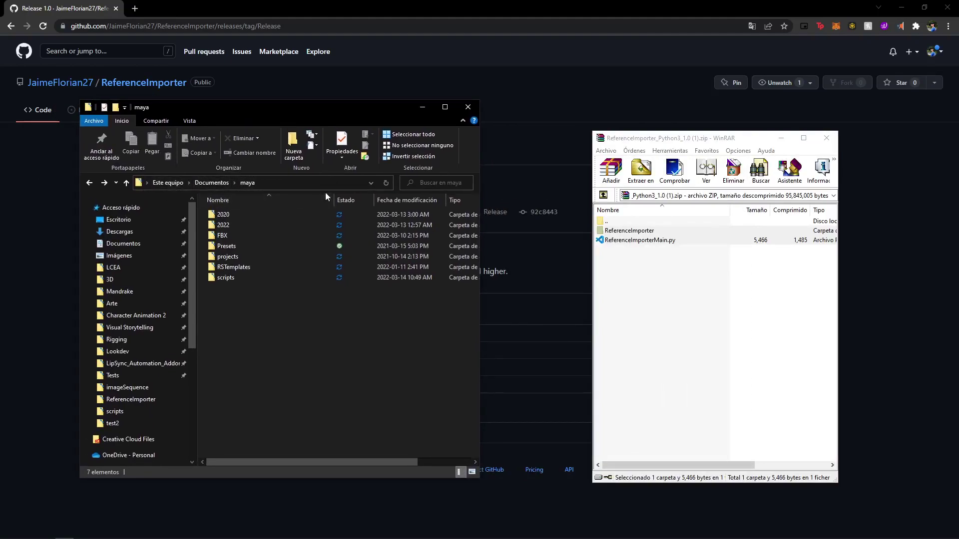
pyautogui.doubleClick(258, 225)
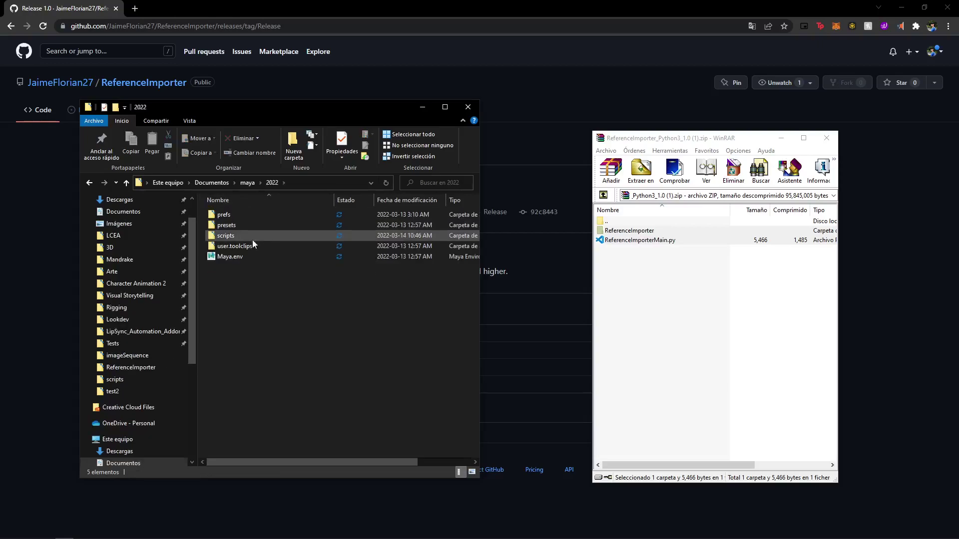
pyautogui.doubleClick(244, 234)
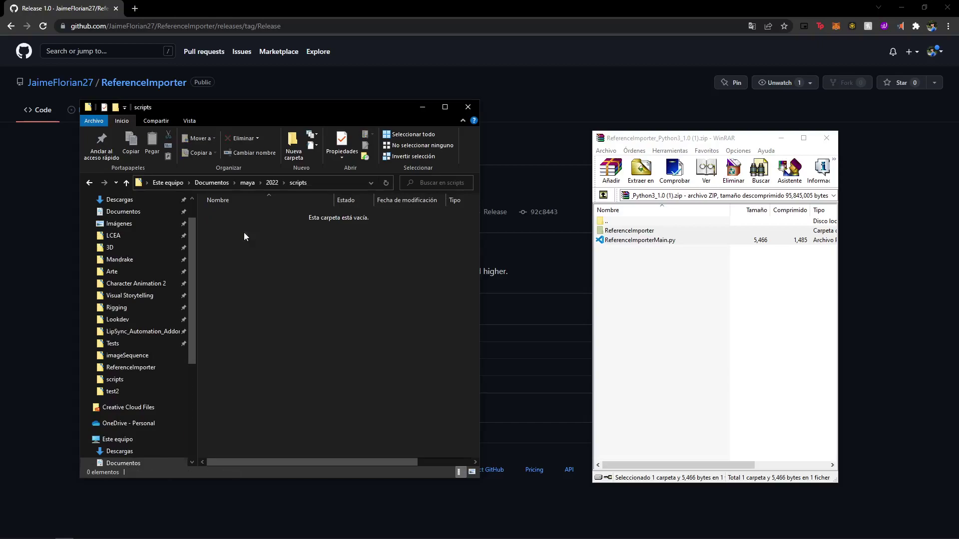
pyautogui.moveTo(676, 301); pyautogui.dragTo(293, 274)
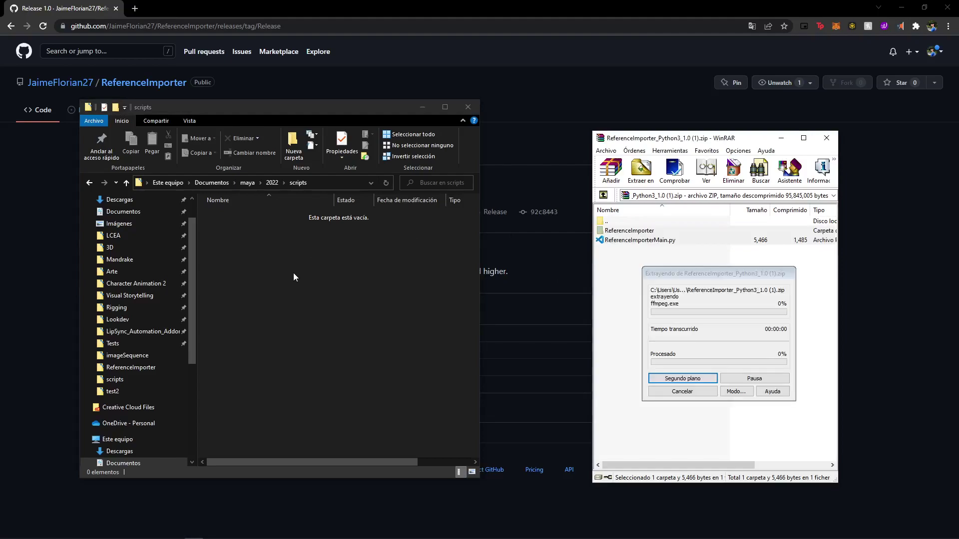
pyautogui.click(251, 285)
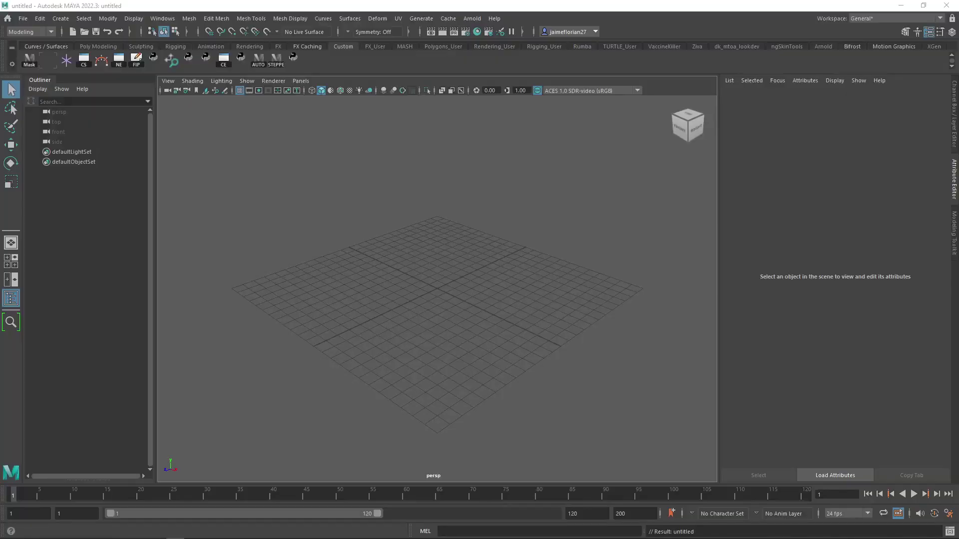
# Step: Open the Script Editor and copy the two-line ReferenceImporter command from the README
pyautogui.click(949, 531)
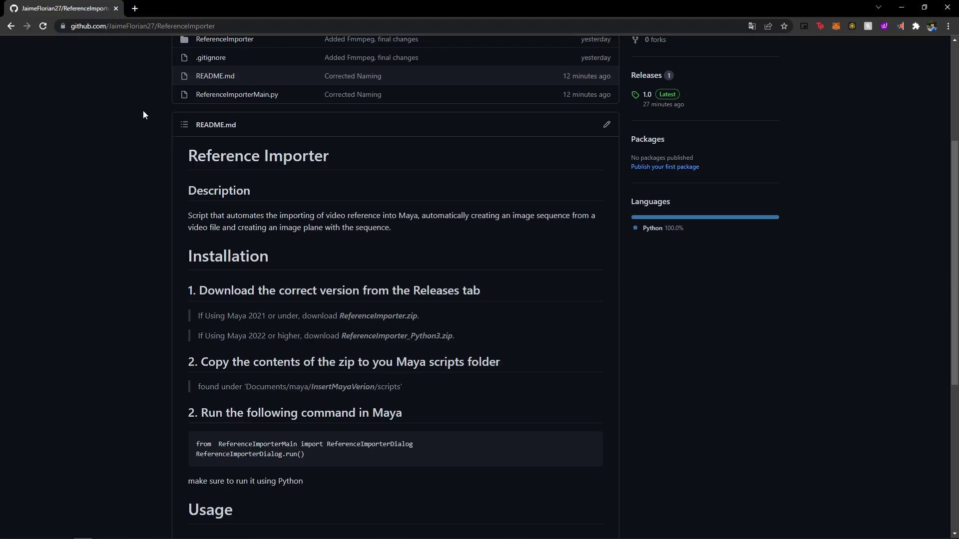
pyautogui.scroll(-1, 155, 179)
pyautogui.scroll(1, 224, 324)
pyautogui.moveTo(314, 458); pyautogui.dragTo(208, 444)
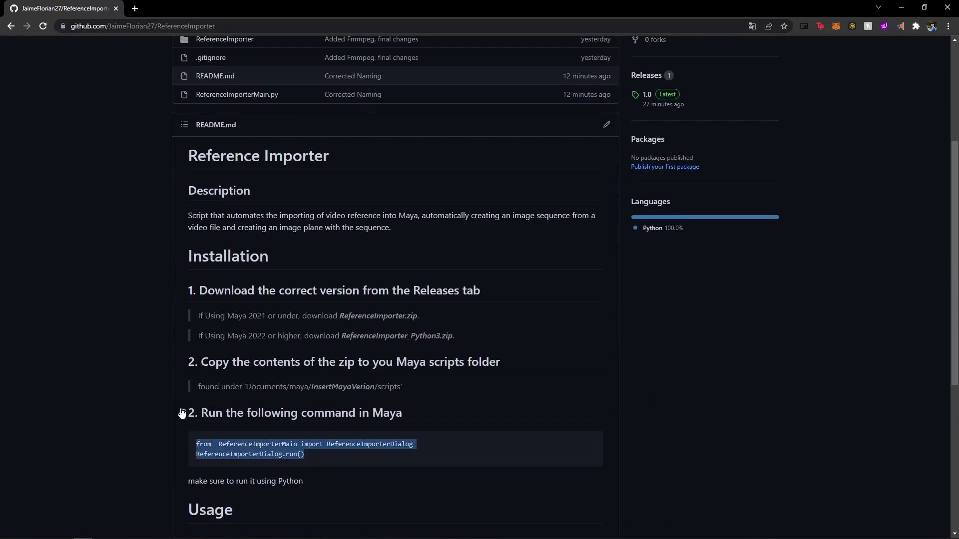
pyautogui.hotkey('alt', 'Tab')
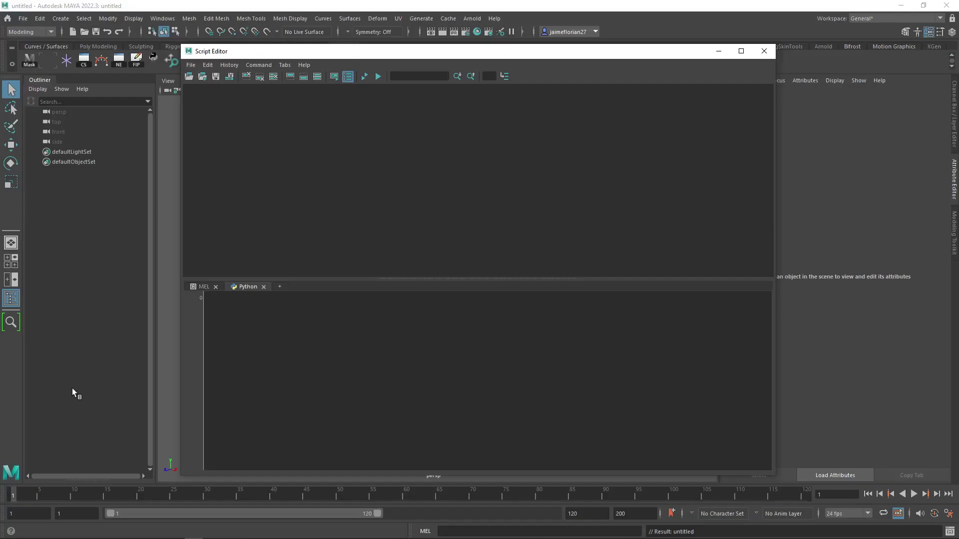
# Step: Paste the command into the Python tab, execute it, and close the Script Editor
pyautogui.write('from  ReferenceImporterMain import ReferenceImporterDialog ReferenceImporterDialog.run()')
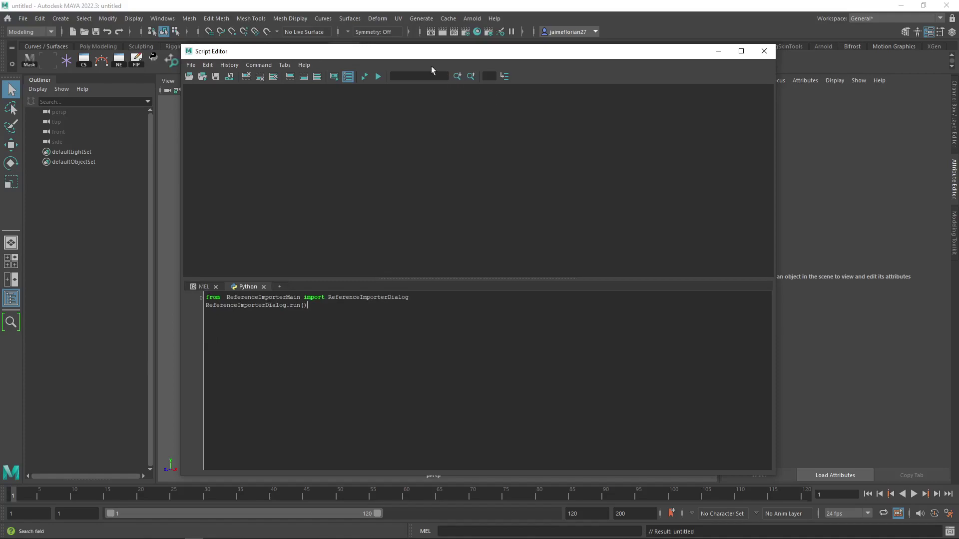
pyautogui.click(377, 79)
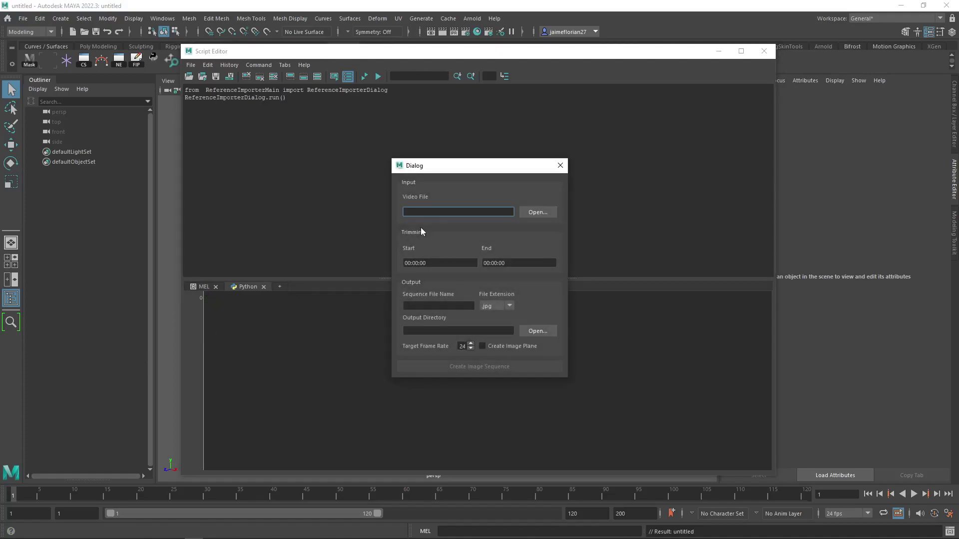
pyautogui.click(763, 51)
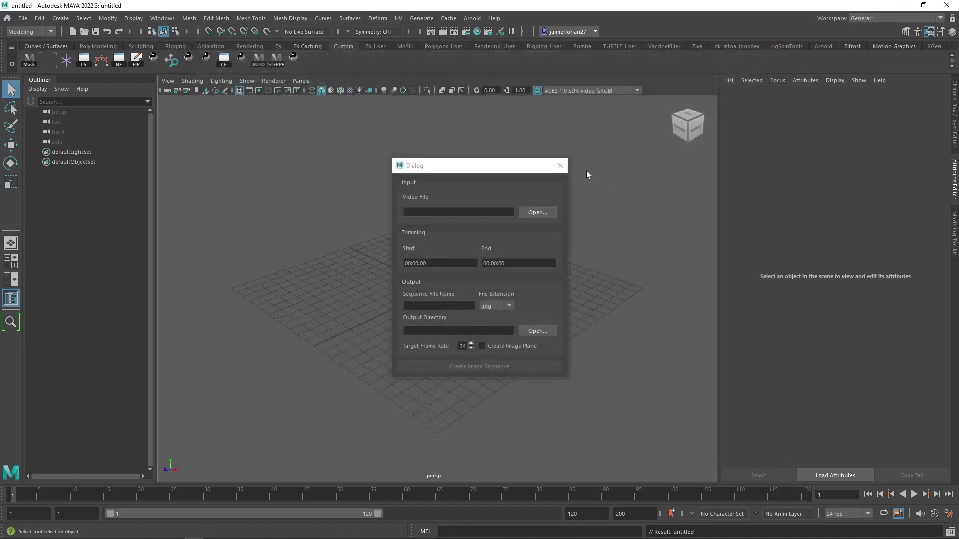
# Step: Load Downloads\test_video_folder\test_video.mov as the importer's Video File
pyautogui.moveTo(488, 173); pyautogui.dragTo(484, 171)
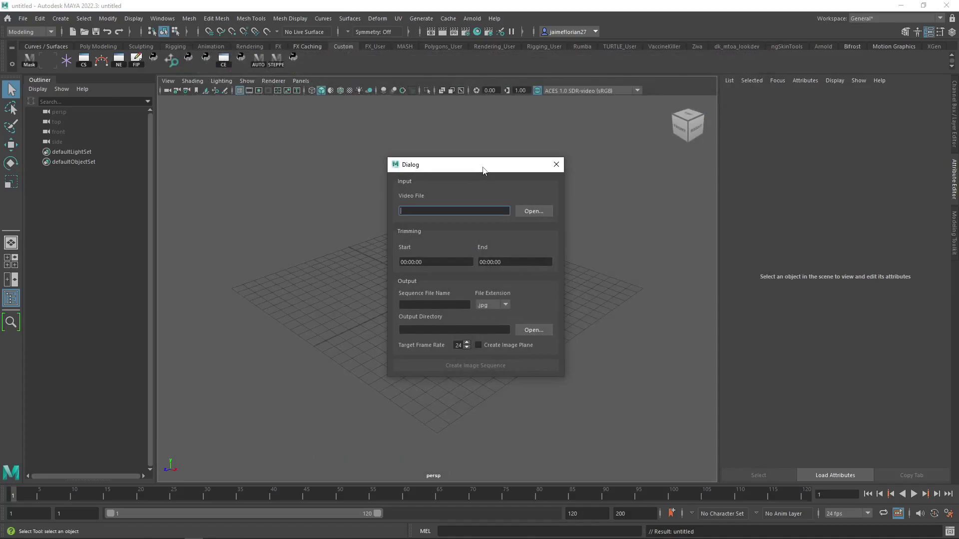
pyautogui.click(537, 211)
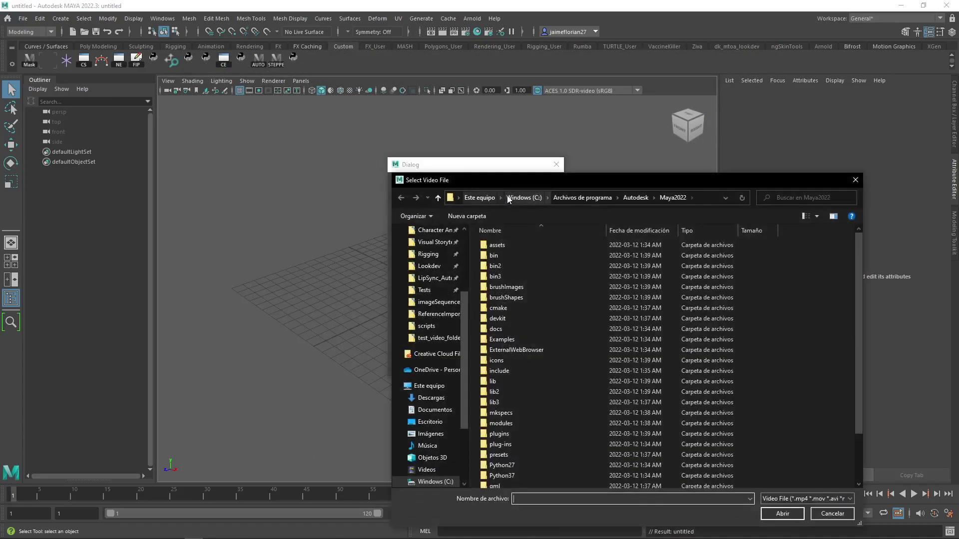
pyautogui.click(453, 338)
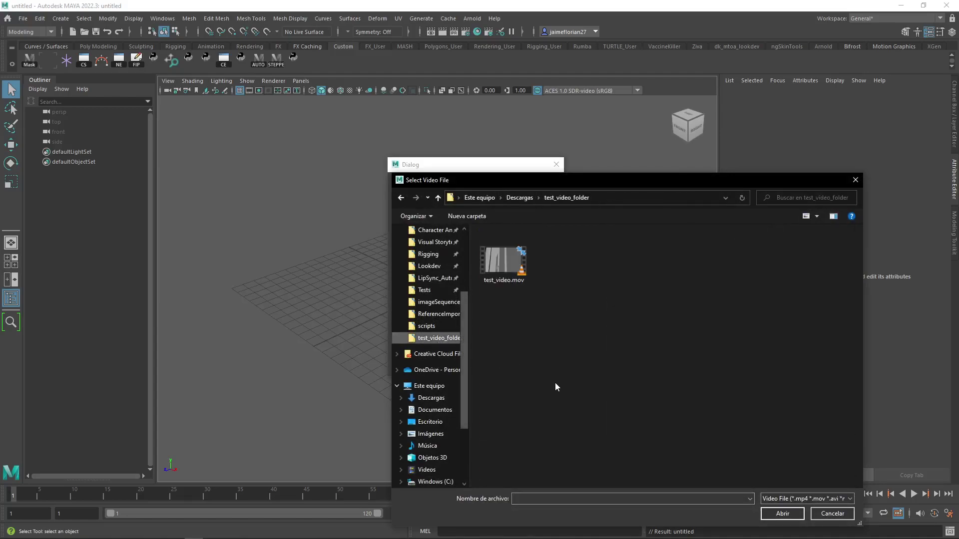
pyautogui.doubleClick(493, 276)
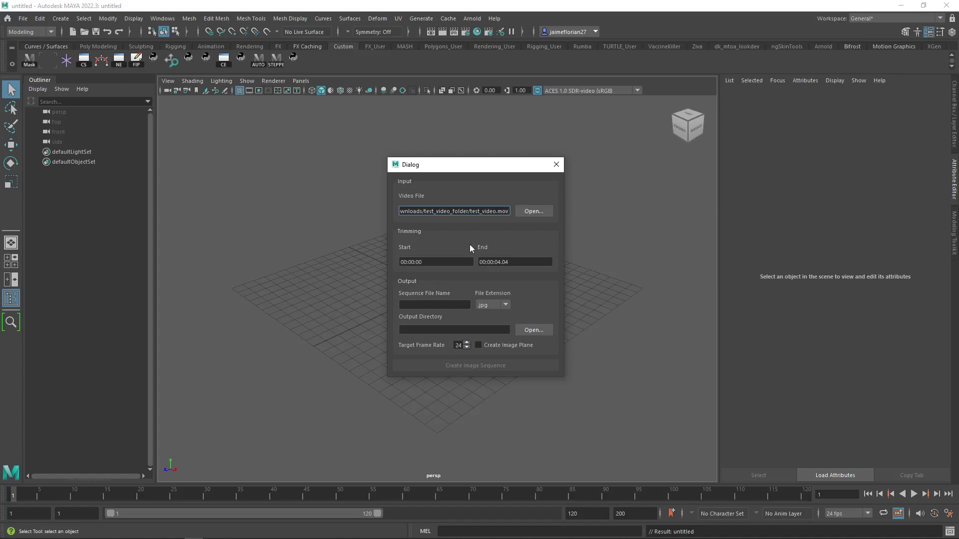
# Step: Enter file_sequence as the Sequence File Name and confirm the .jpg extension
pyautogui.click(446, 304)
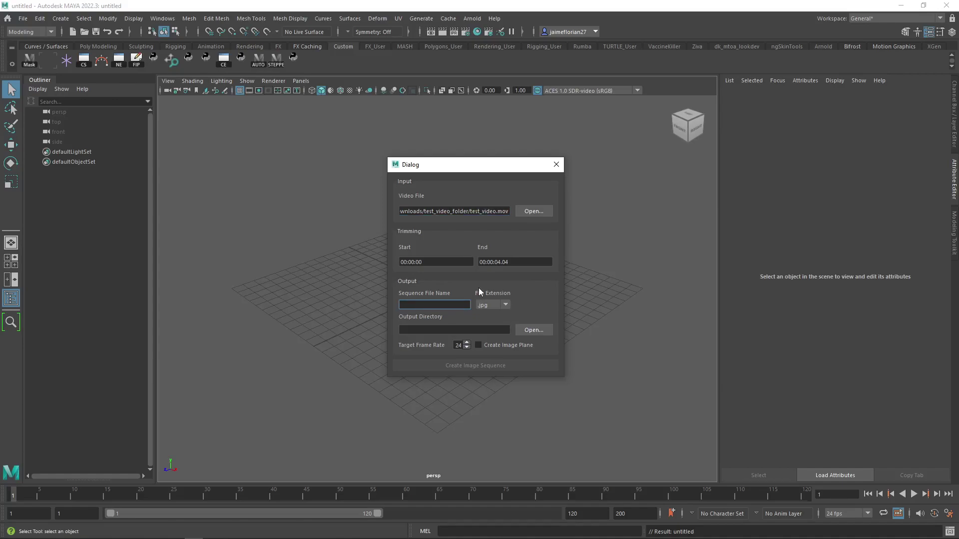
pyautogui.write('file_sequence')
pyautogui.click(491, 306)
# Step: Create a new image_seq folder in test_video_folder and select it as the Output Directory
pyautogui.click(539, 334)
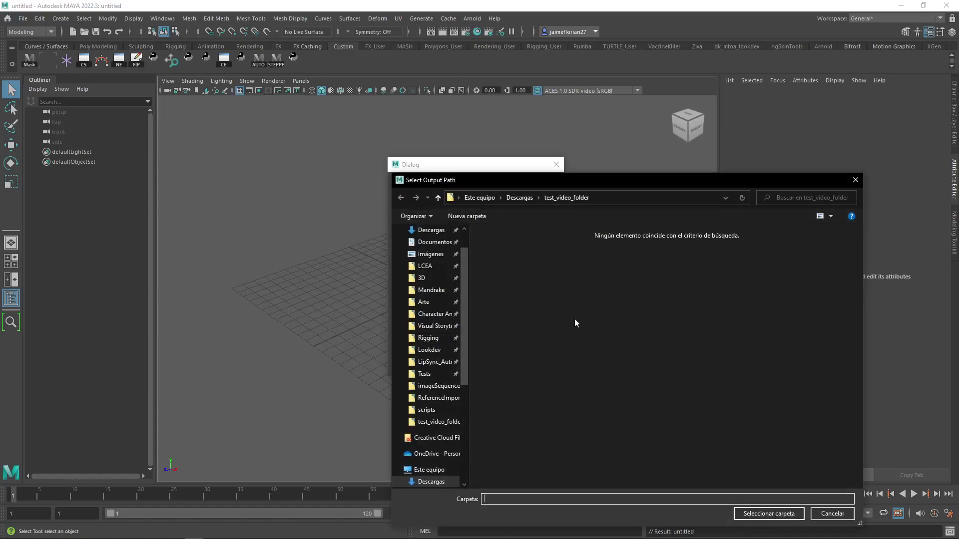
pyautogui.rightClick(598, 308)
pyautogui.moveTo(631, 480)
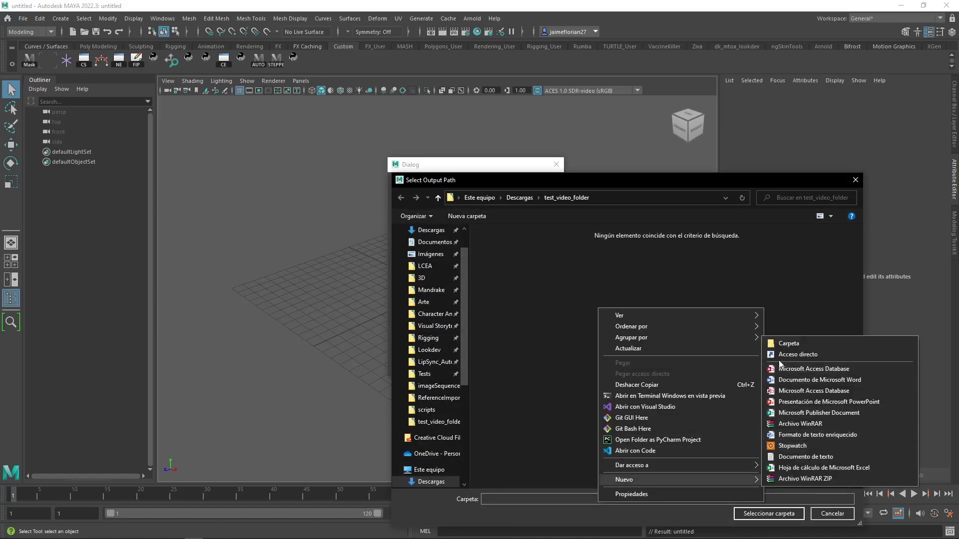
pyautogui.click(779, 343)
pyautogui.write('image')
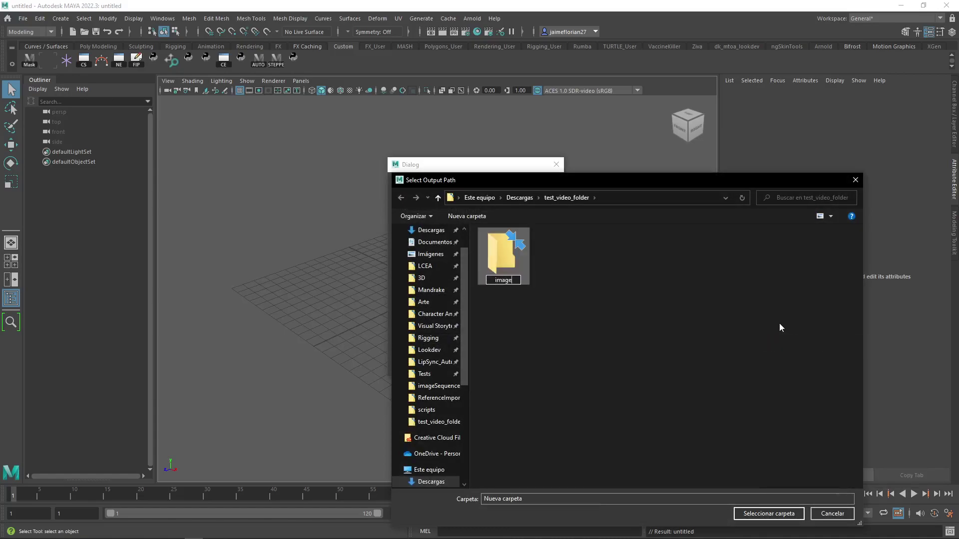
pyautogui.write('_seq')
pyautogui.press('Return')
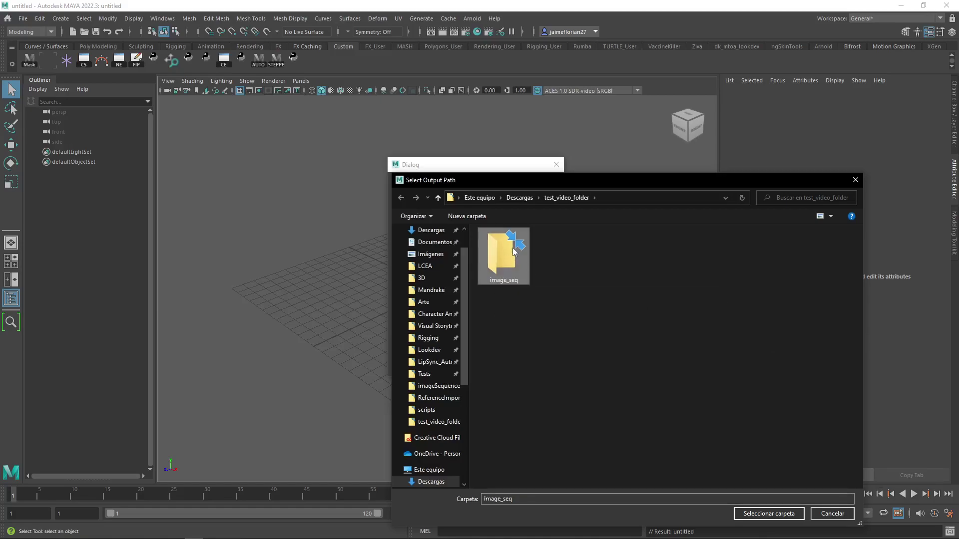
pyautogui.doubleClick(511, 254)
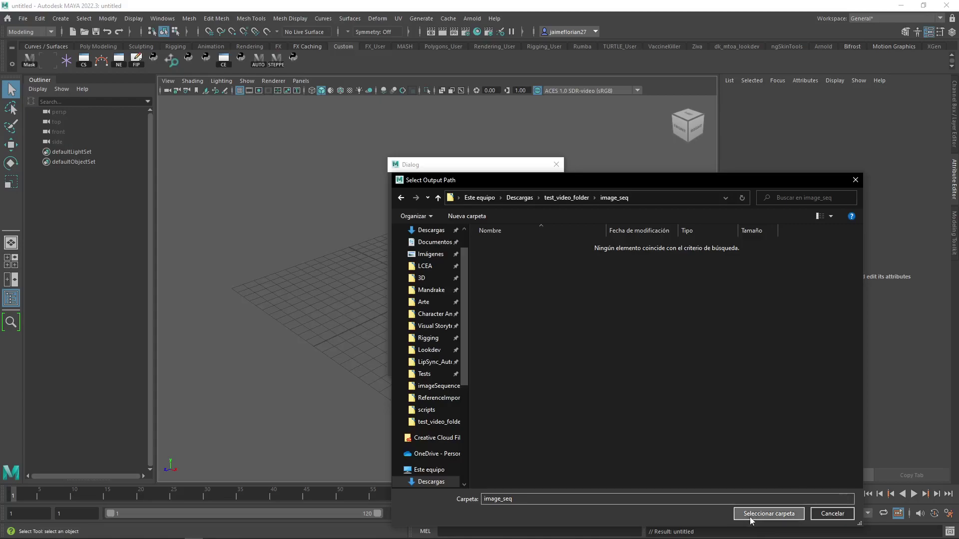
pyautogui.click(771, 513)
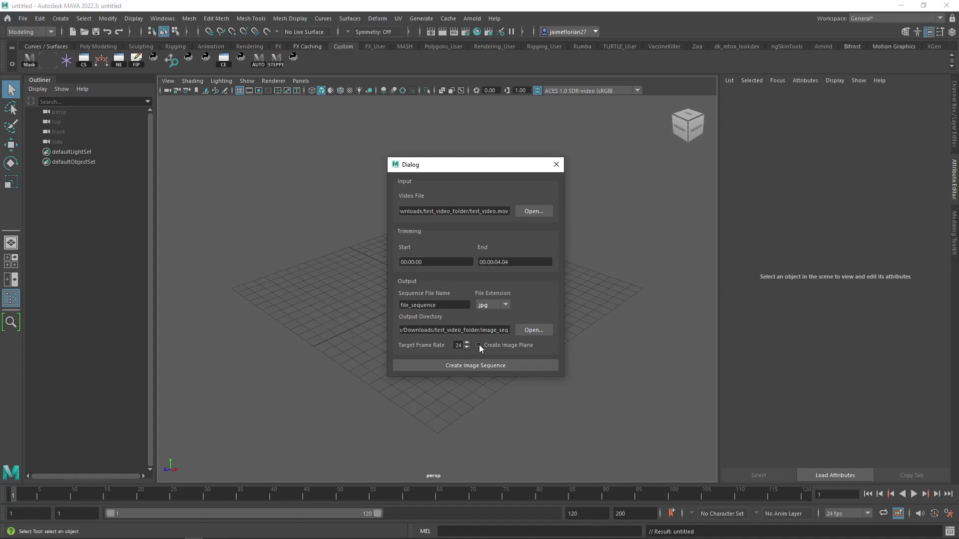
# Step: Run Create Image Sequence and orbit the view to face the new image plane
pyautogui.moveTo(471, 157); pyautogui.dragTo(617, 151)
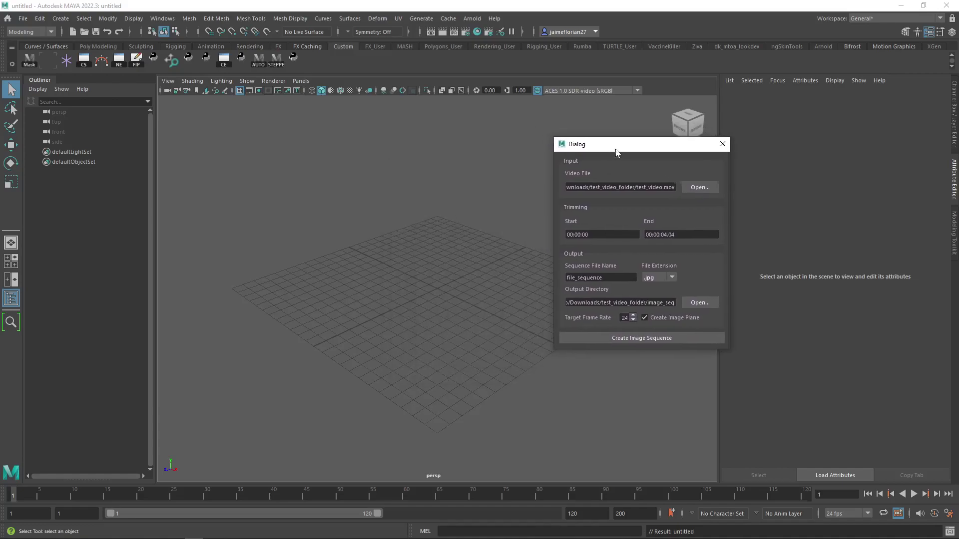
pyautogui.click(625, 341)
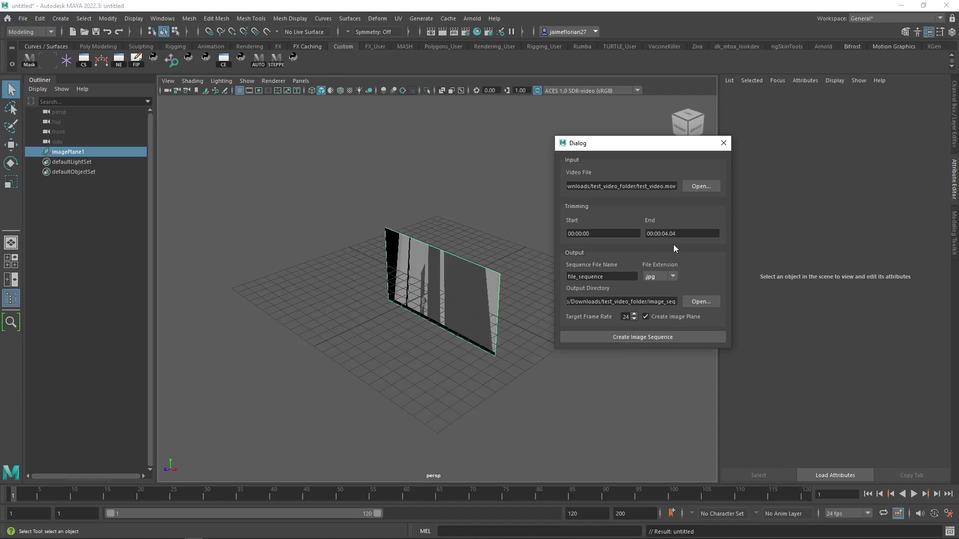
pyautogui.keyDown('alt'); pyautogui.moveTo(559, 360); pyautogui.dragTo(310, 399); pyautogui.keyUp('alt')
# Step: Scrub and play the timeline to check the file_sequence frames update on imagePlane1
pyautogui.moveTo(36, 500); pyautogui.dragTo(541, 500)
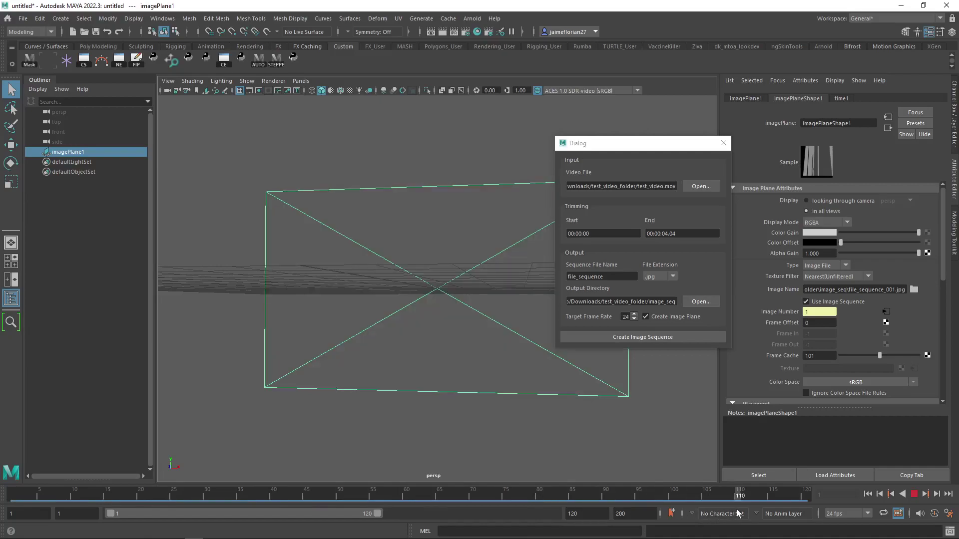
pyautogui.press('Escape')
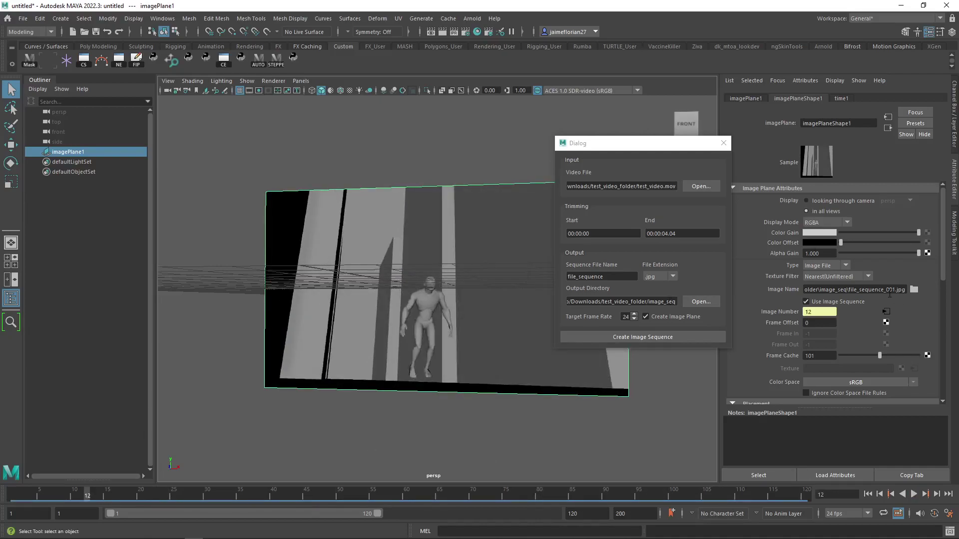
pyautogui.moveTo(890, 291); pyautogui.dragTo(905, 290)
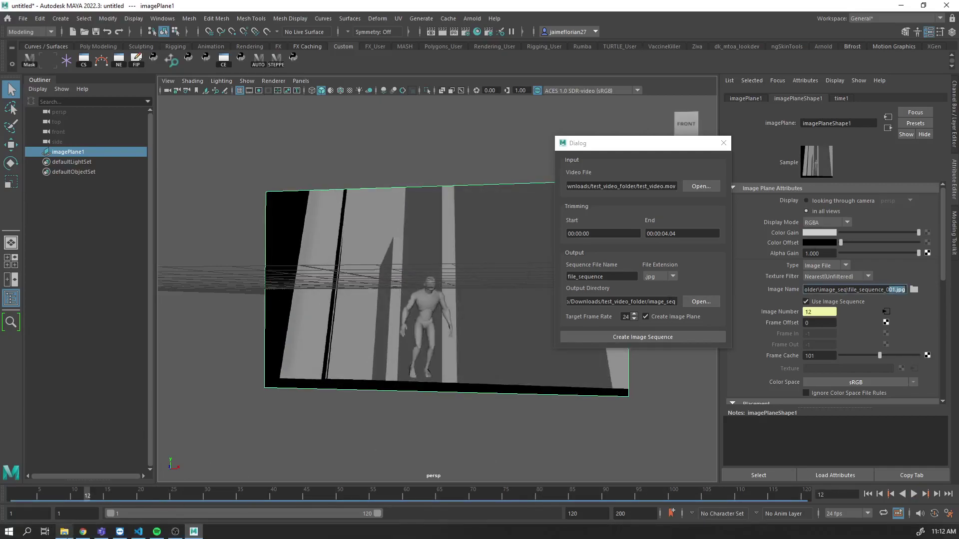
# Step: Browse test_video_folder's image_seq folder to confirm the 97 file_sequence JPG frames
pyautogui.click(64, 531)
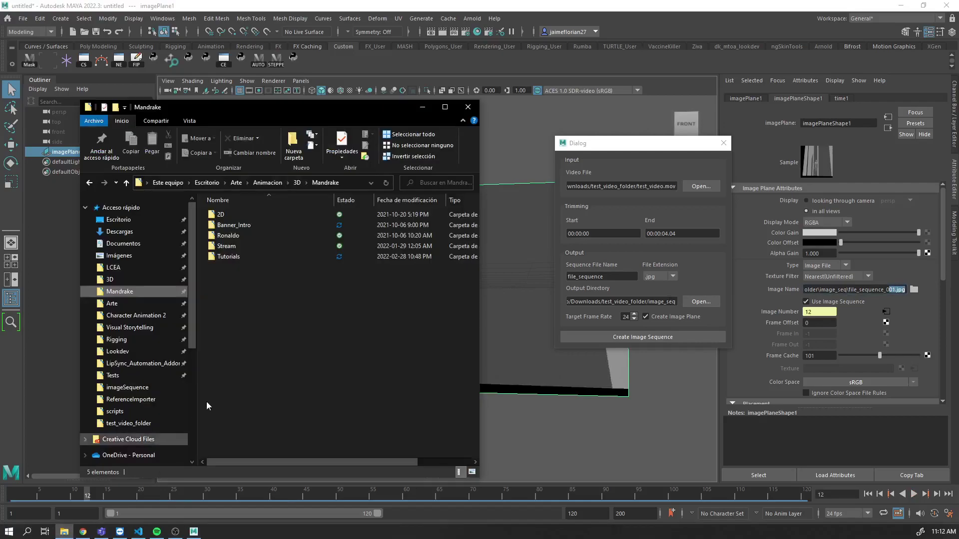
pyautogui.click(153, 424)
pyautogui.doubleClick(227, 234)
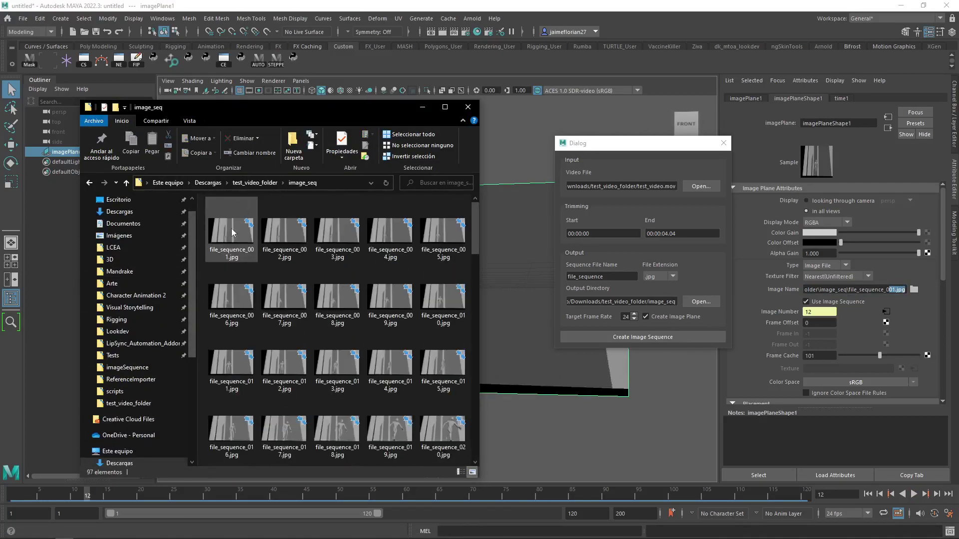
pyautogui.scroll(-10, 231, 233)
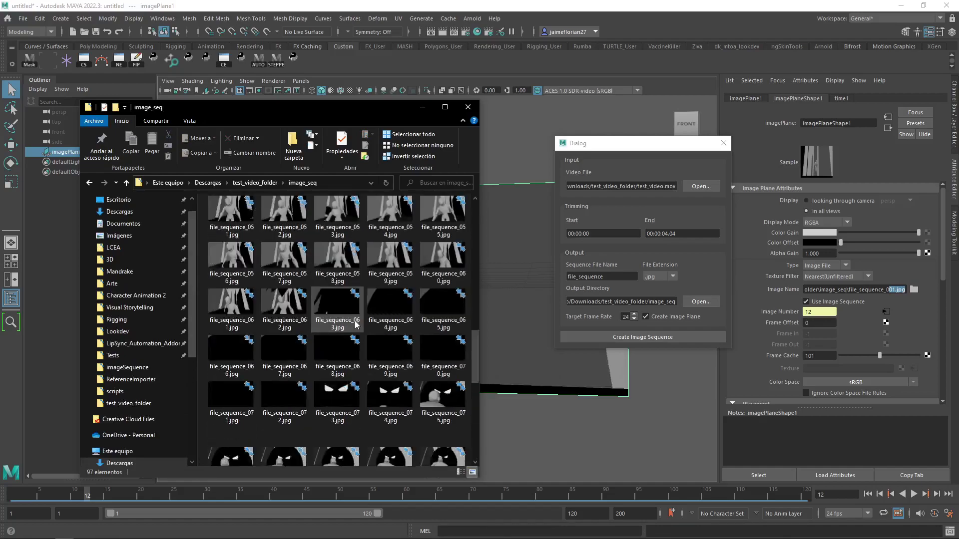
pyautogui.scroll(10, 356, 325)
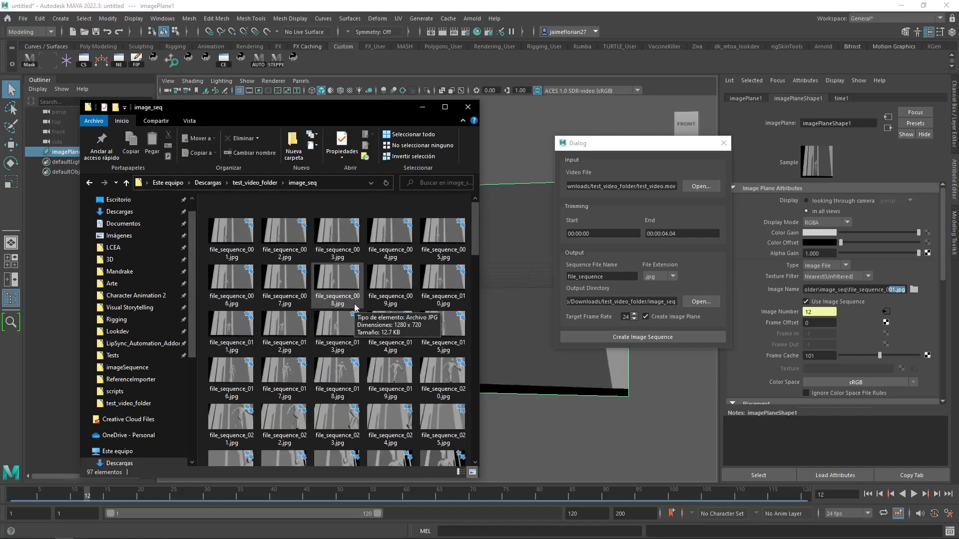
# Step: Return to Maya's viewport showing imagePlane1 with the converted walking-figure frame
pyautogui.click(600, 164)
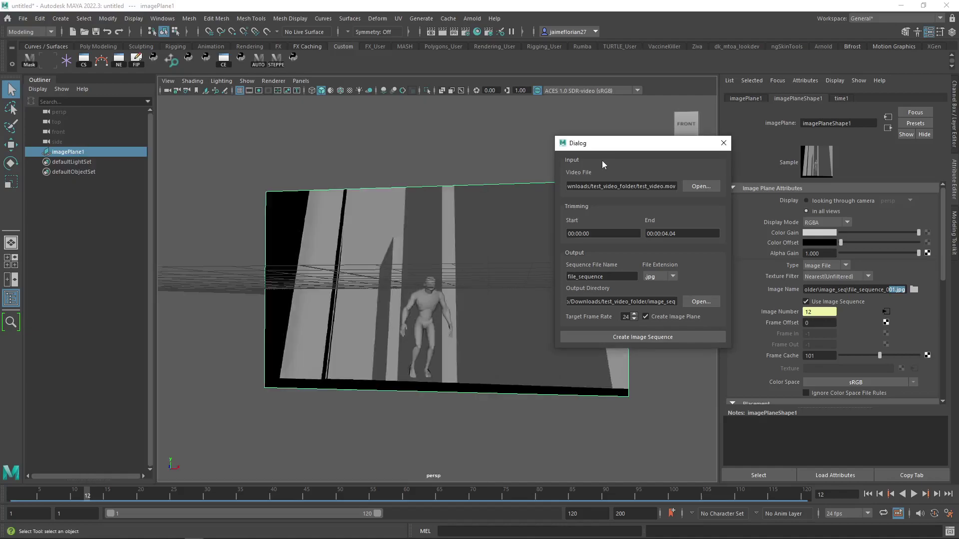